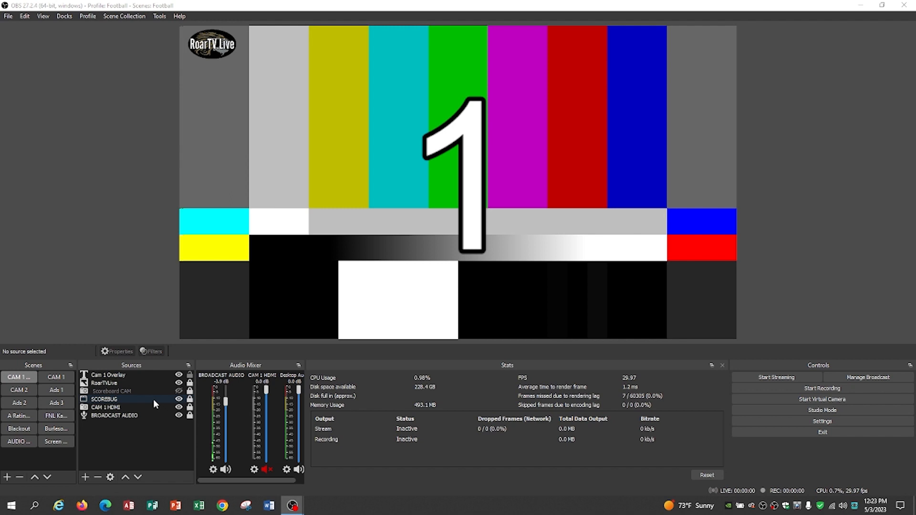
Create a new scene named 'Cam 2 Demo' from the Scenes dock.
{"action": "left_click", "coordinate": [121, 415]}
{"action": "left_click", "coordinate": [9, 478]}
{"action": "type", "text": "Cam"}
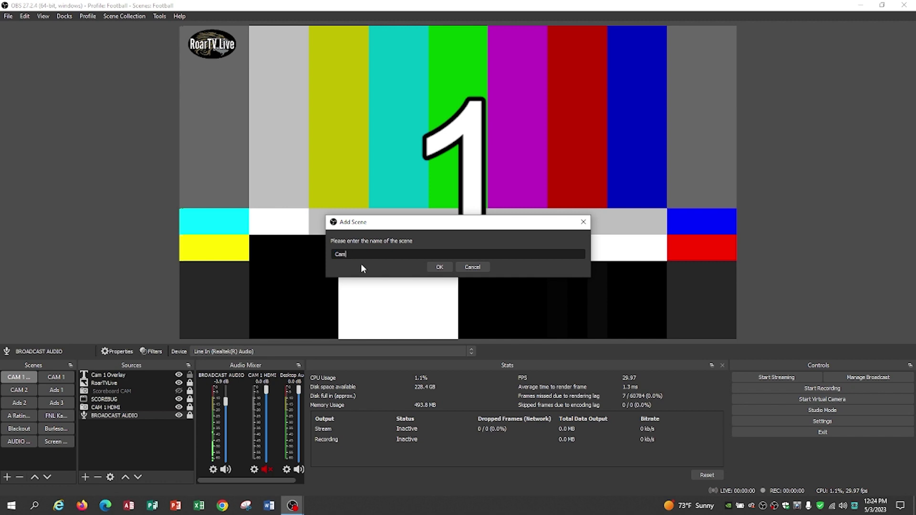
{"action": "type", "text": "2 Demo"}
{"action": "left_click", "coordinate": [440, 268]}
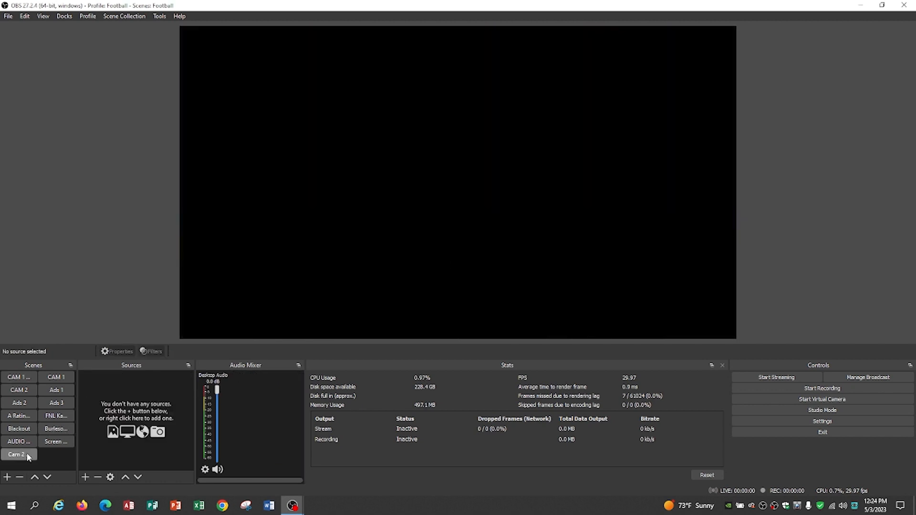
In List Mode, move Cam 2 Demo up to sit directly under CAM 1 Demo.
{"action": "right_click", "coordinate": [54, 460]}
{"action": "left_click", "coordinate": [66, 484]}
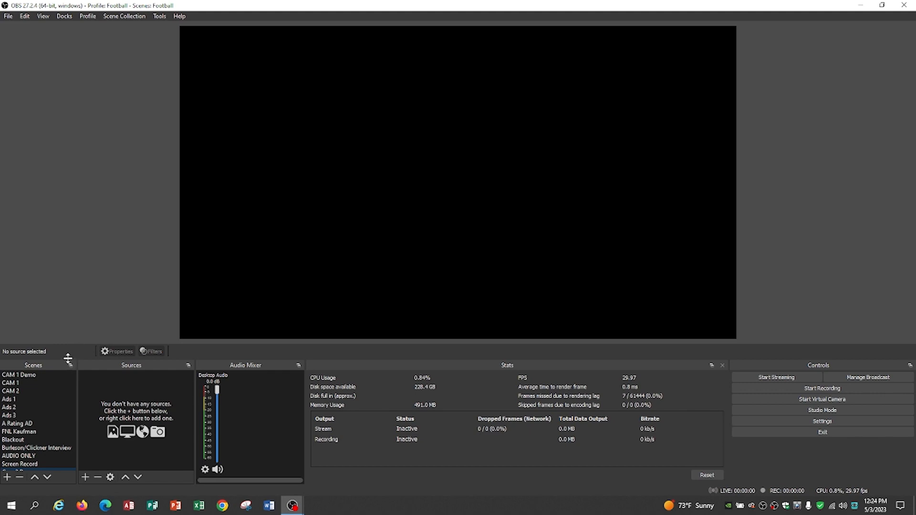
{"action": "left_click_drag", "start_coordinate": [70, 348], "coordinate": [69, 325]}
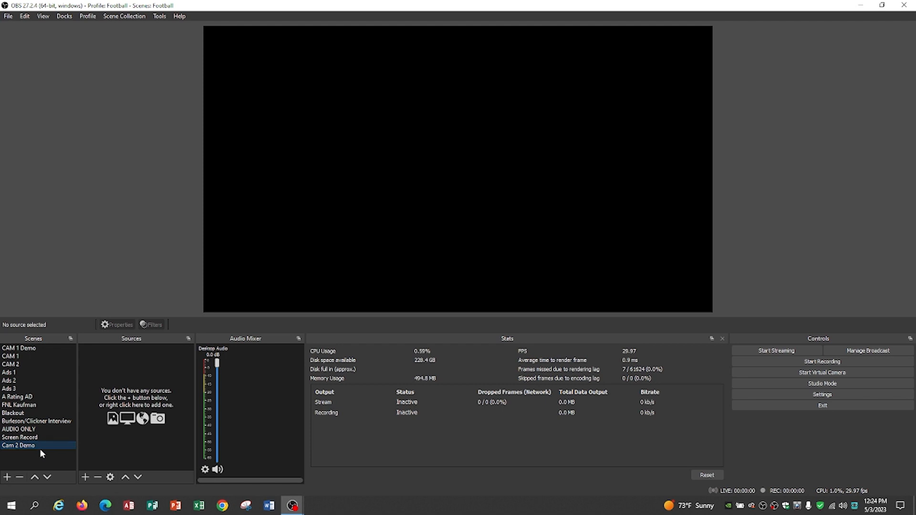
{"action": "left_click_drag", "start_coordinate": [41, 445], "coordinate": [50, 355]}
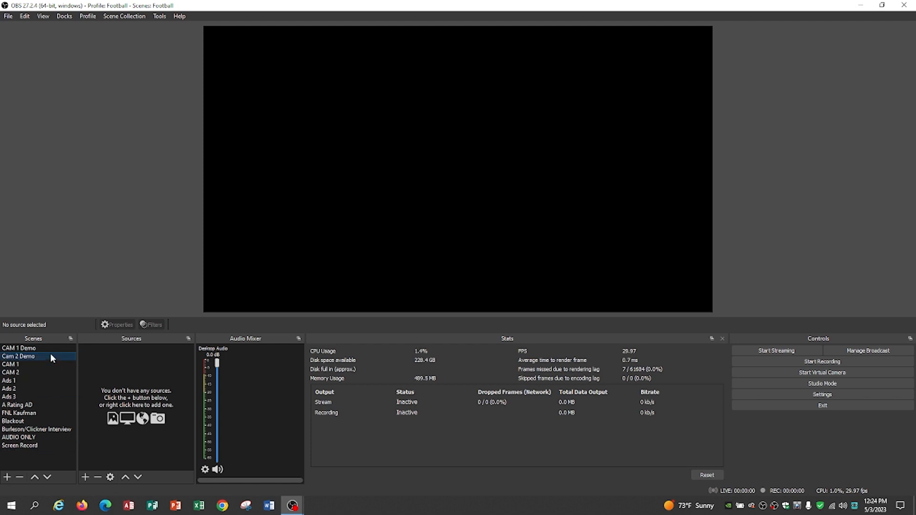
Return the scenes to Grid Mode in two columns and reselect CAM 1 Demo.
{"action": "right_click", "coordinate": [35, 451]}
{"action": "left_click", "coordinate": [47, 470]}
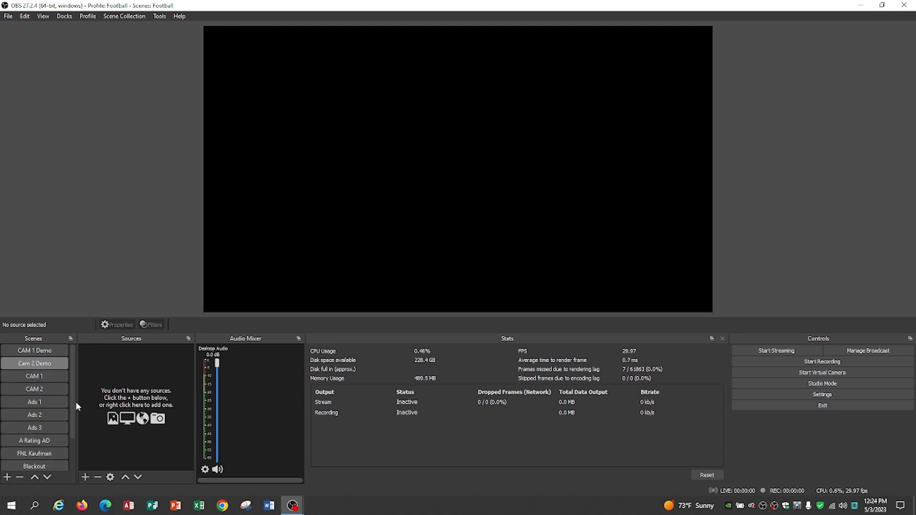
{"action": "left_click_drag", "start_coordinate": [74, 402], "coordinate": [109, 406]}
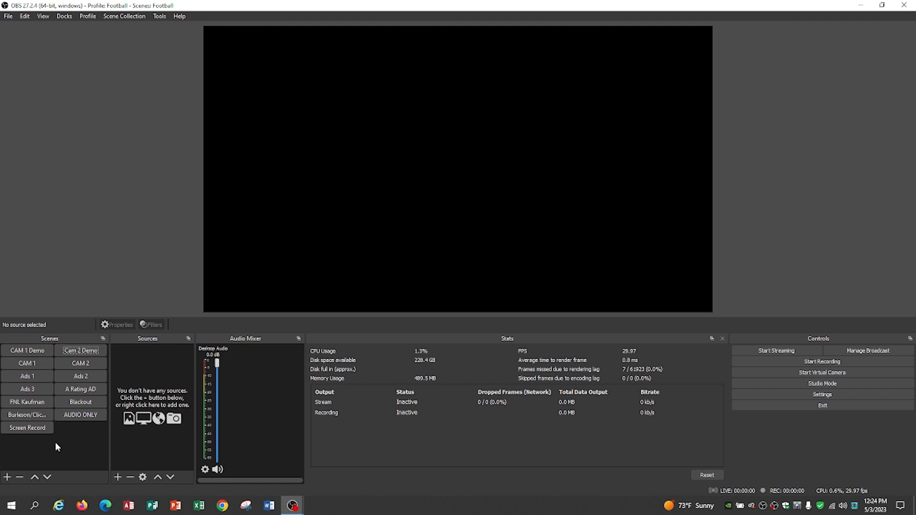
{"action": "left_click", "coordinate": [27, 351]}
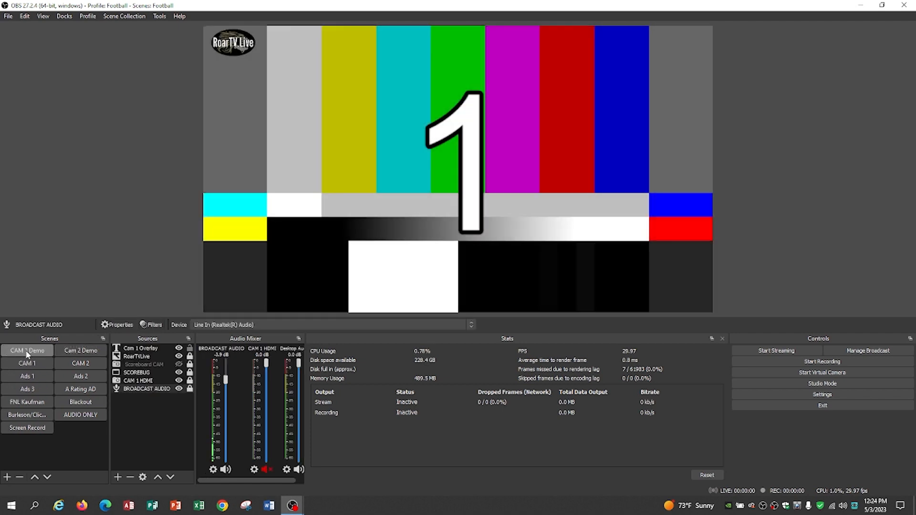
Compare CAM 1 Demo with the empty Cam 2 Demo and settle on Cam 2 Demo.
{"action": "left_click", "coordinate": [89, 351]}
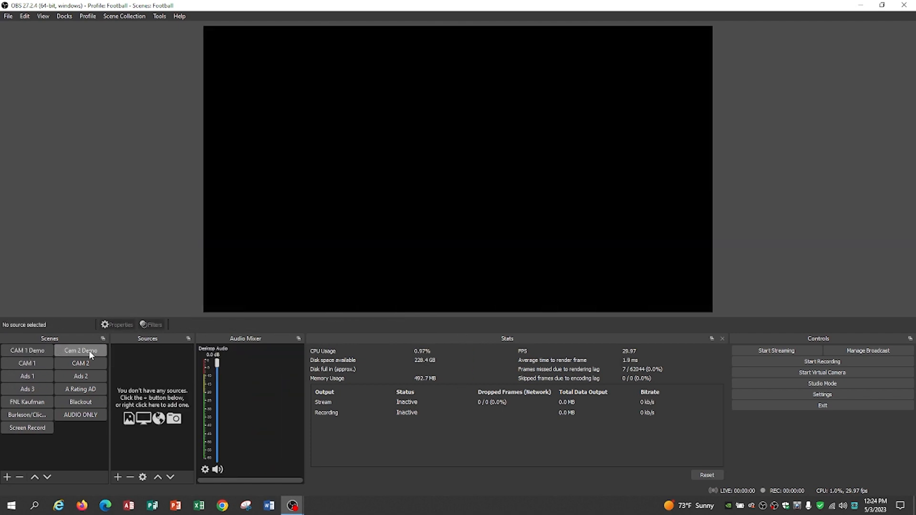
{"action": "left_click", "coordinate": [28, 351]}
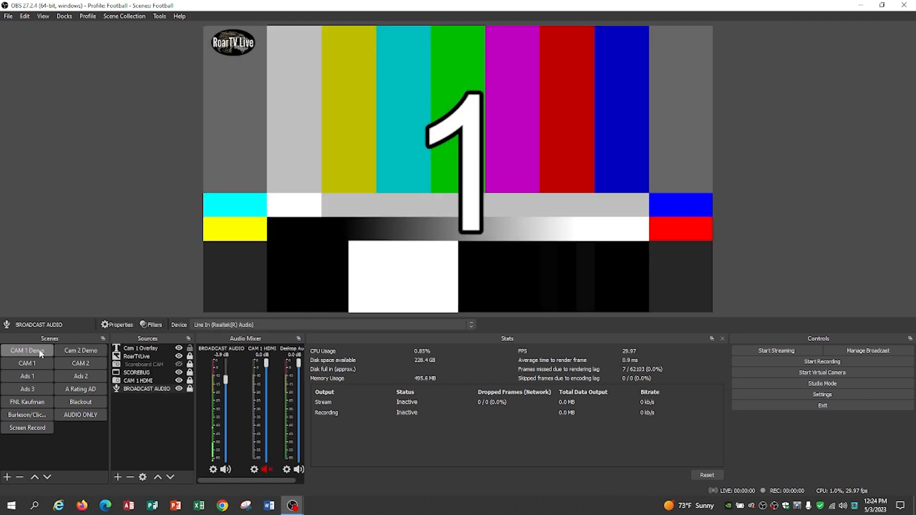
{"action": "left_click", "coordinate": [65, 352]}
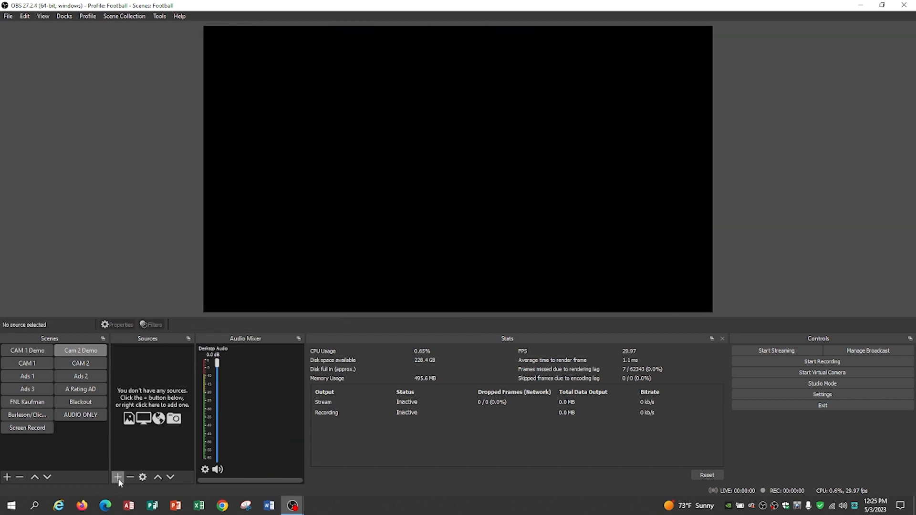
Add a Video Capture Device source named 'Cam 2 HDMI' to Cam 2 Demo.
{"action": "left_click", "coordinate": [119, 477]}
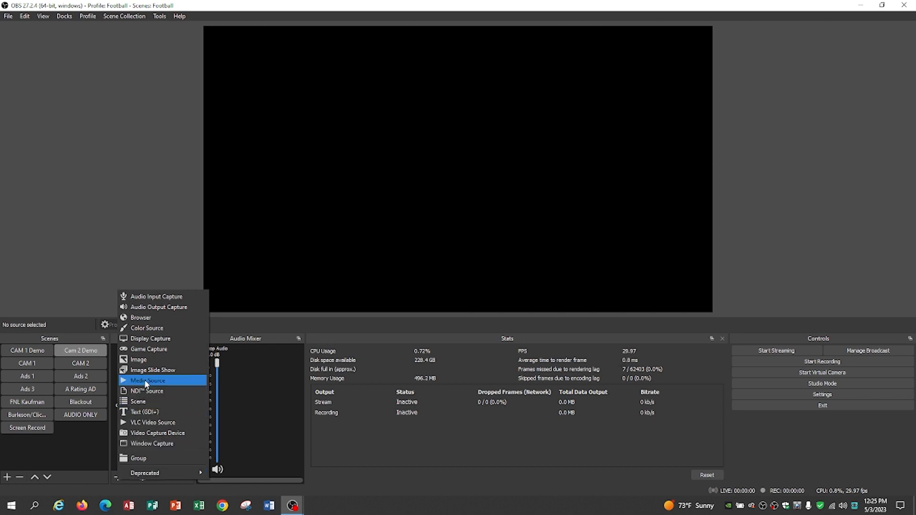
{"action": "left_click", "coordinate": [145, 434]}
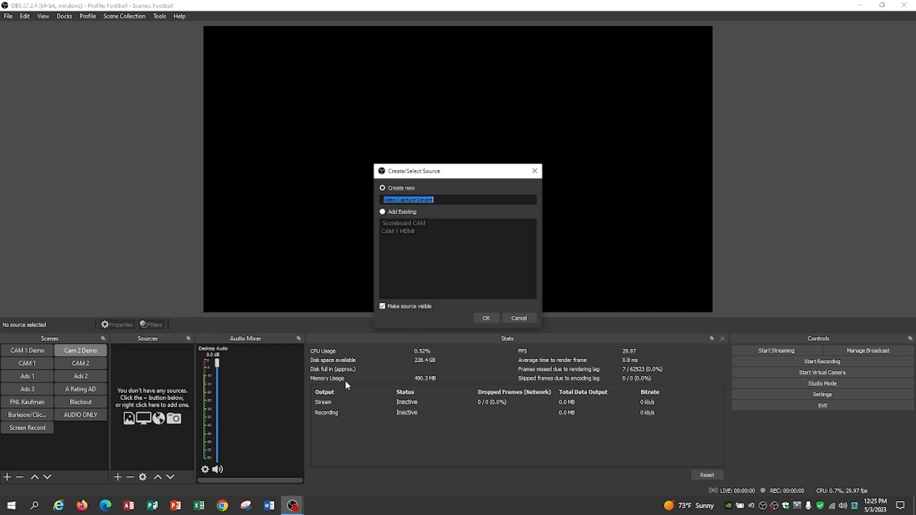
{"action": "type", "text": "Cam "}
{"action": "type", "text": "2HDMI"}
{"action": "left_click", "coordinate": [487, 318]}
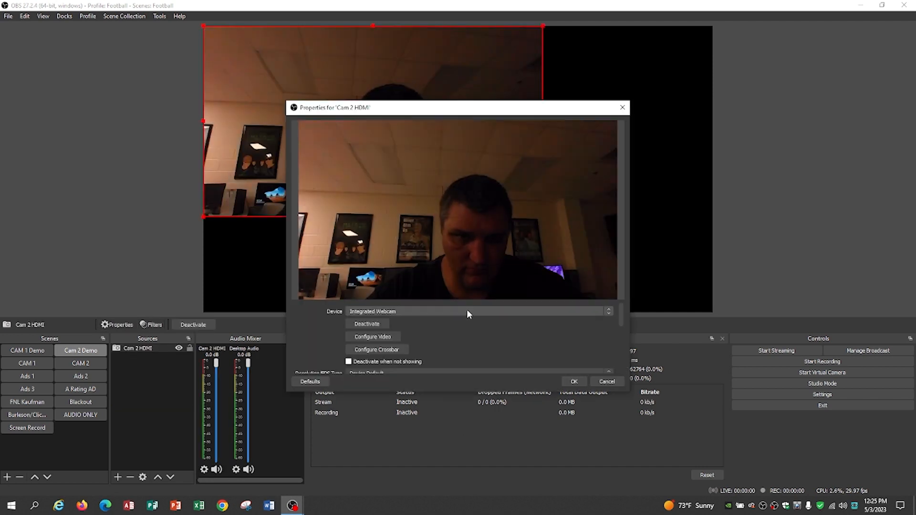
Use the CY3014 USB Analog 02 device with a Custom resolution of 1920x1080.
{"action": "left_click", "coordinate": [466, 312]}
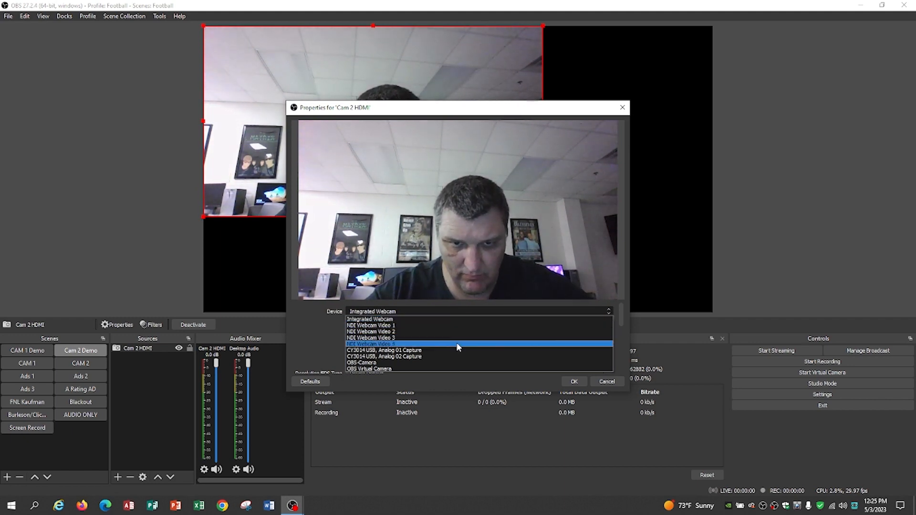
{"action": "left_click", "coordinate": [451, 354]}
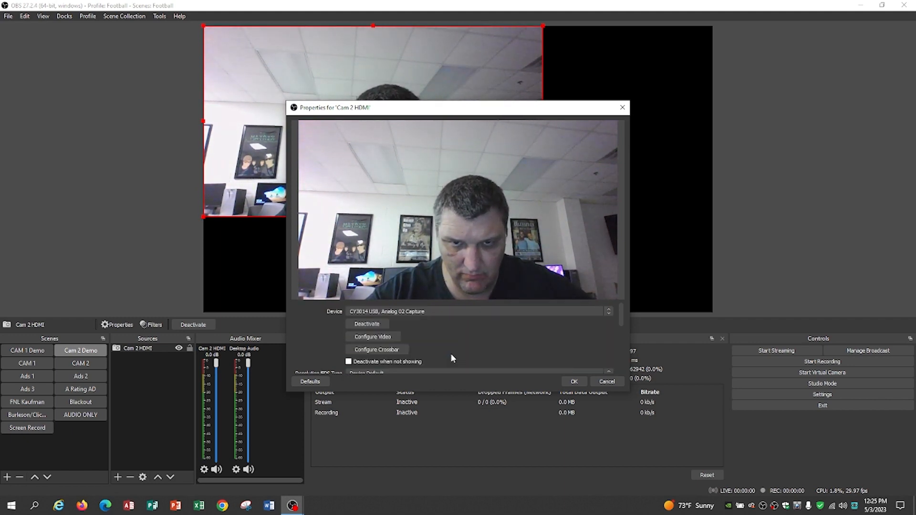
{"action": "left_click_drag", "start_coordinate": [622, 315], "coordinate": [620, 332]}
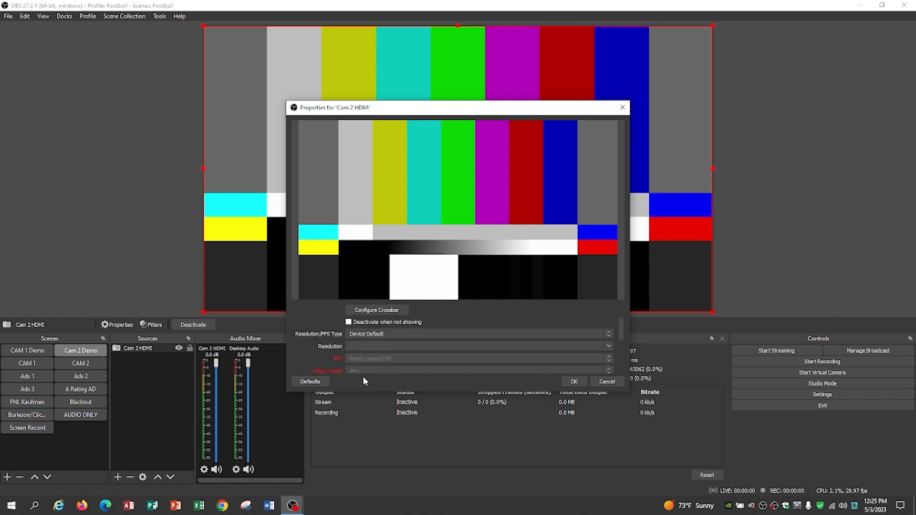
{"action": "left_click", "coordinate": [609, 334]}
{"action": "left_click", "coordinate": [597, 347]}
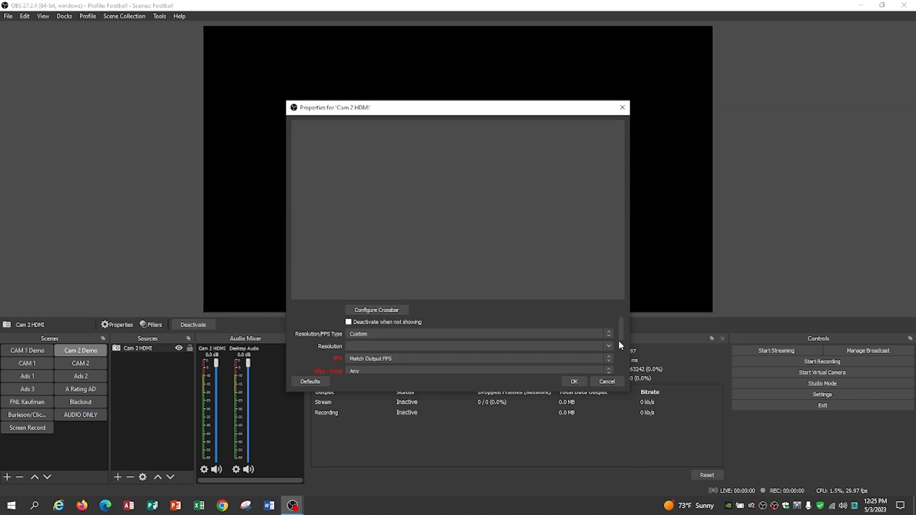
{"action": "scroll", "coordinate": [620, 333], "scroll_direction": "down", "scroll_amount": 2}
{"action": "left_click", "coordinate": [592, 342]}
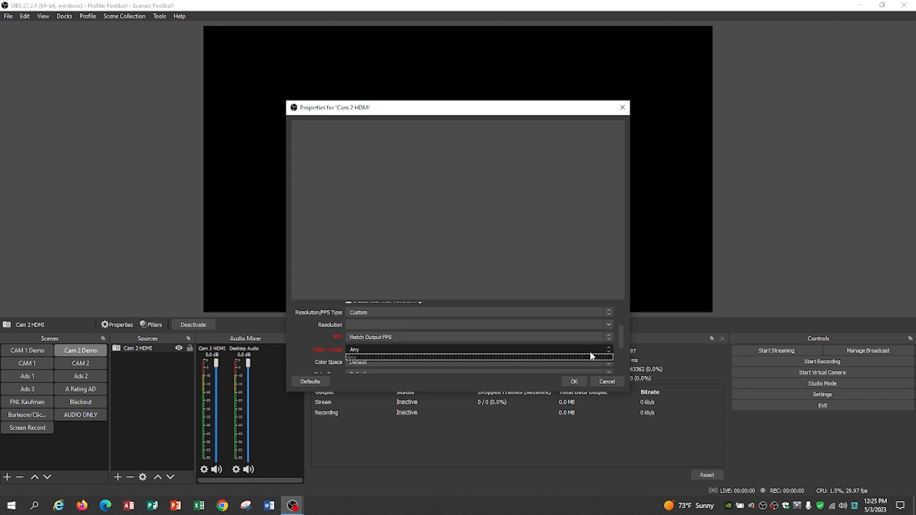
{"action": "left_click", "coordinate": [609, 325]}
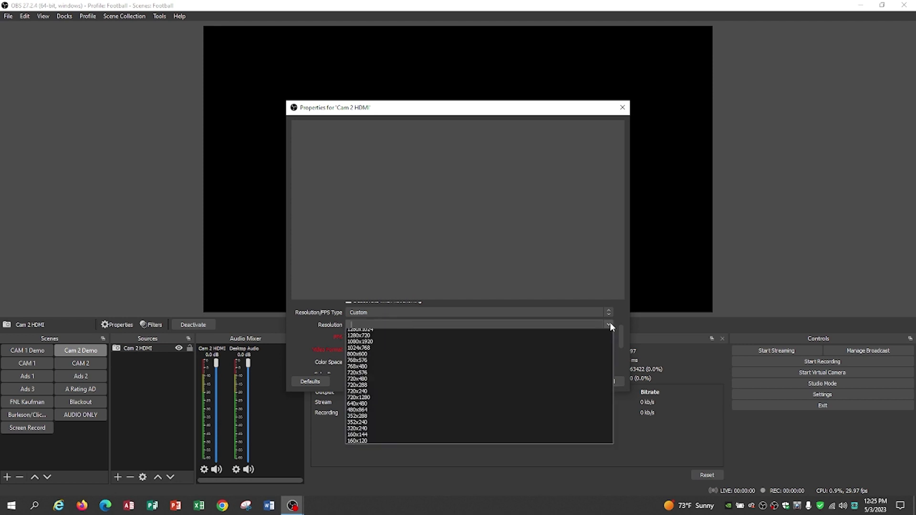
{"action": "left_click", "coordinate": [571, 337]}
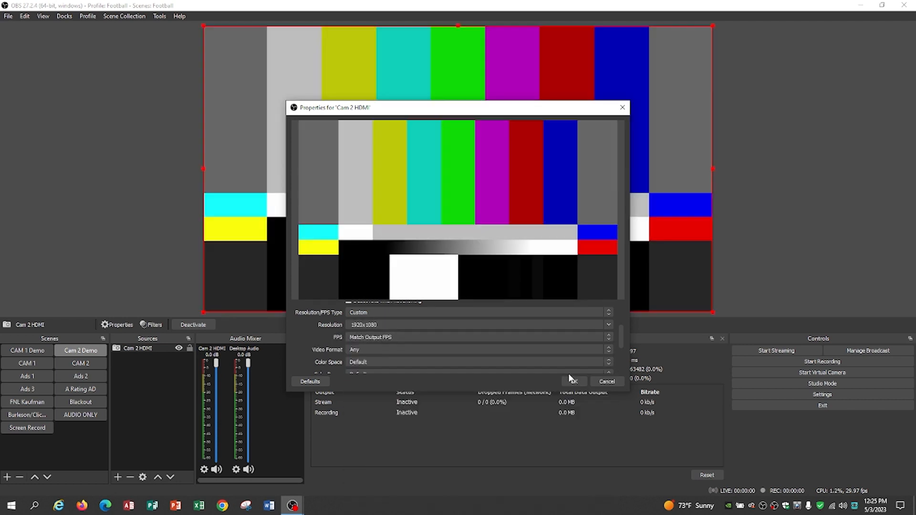
Confirm the Cam 2 HDMI settings and mute its audio in the mixer.
{"action": "left_click", "coordinate": [574, 382]}
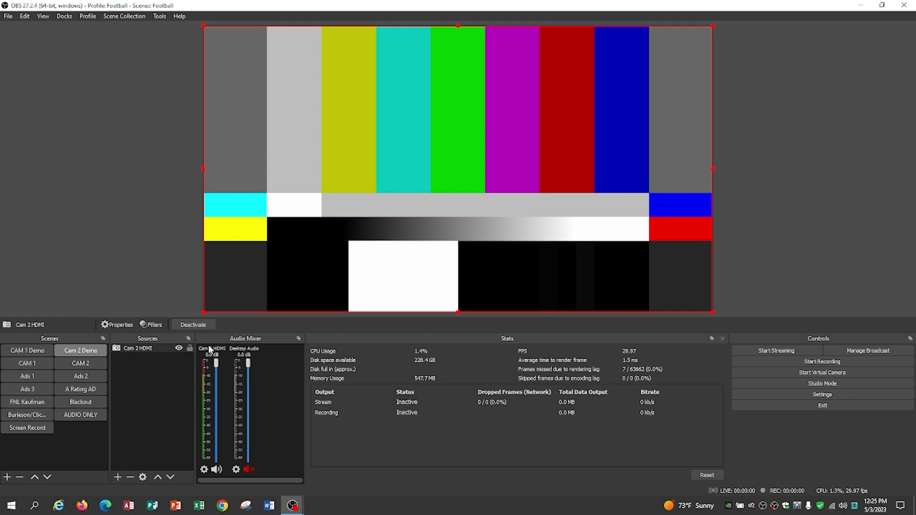
{"action": "left_click", "coordinate": [216, 470]}
{"action": "left_click", "coordinate": [163, 418]}
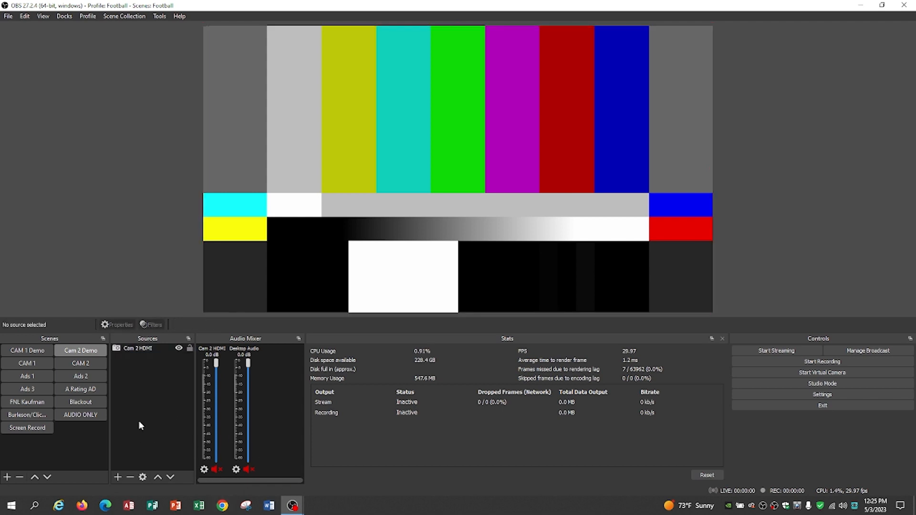
Copy the BROADCAST AUDIO source from the CAM 1 Demo scene.
{"action": "left_click", "coordinate": [29, 349]}
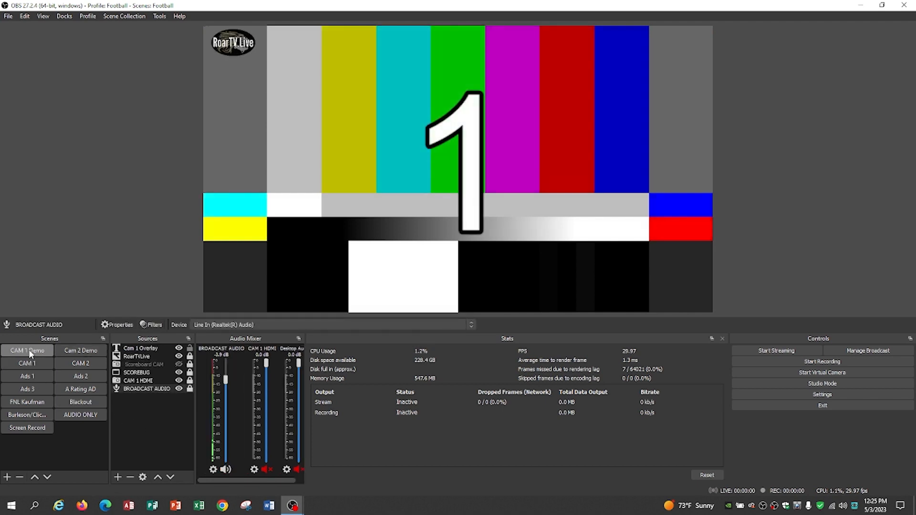
{"action": "right_click", "coordinate": [142, 390]}
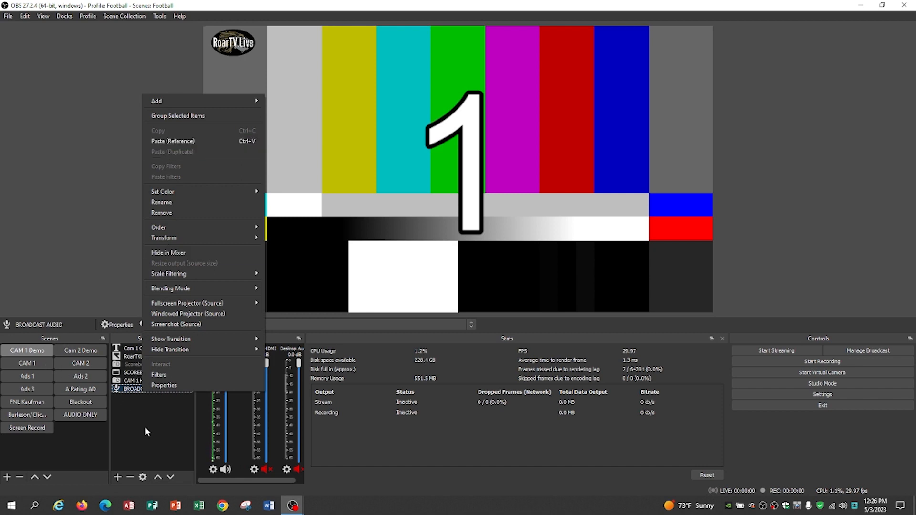
{"action": "left_click", "coordinate": [145, 427]}
{"action": "left_click", "coordinate": [141, 389]}
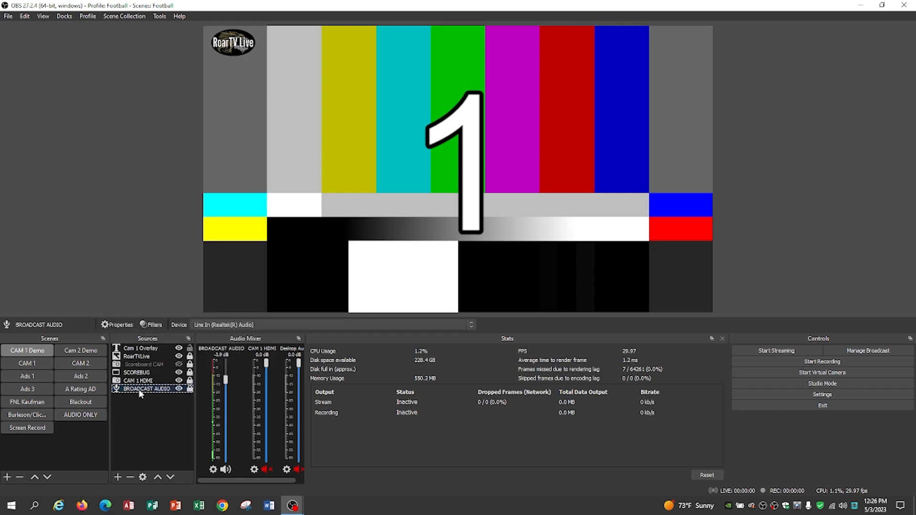
{"action": "right_click", "coordinate": [140, 391]}
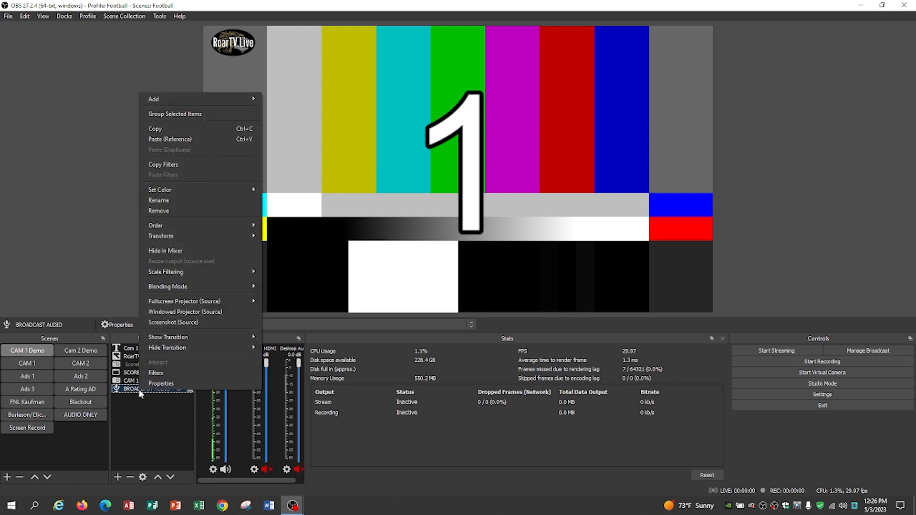
{"action": "left_click", "coordinate": [174, 130]}
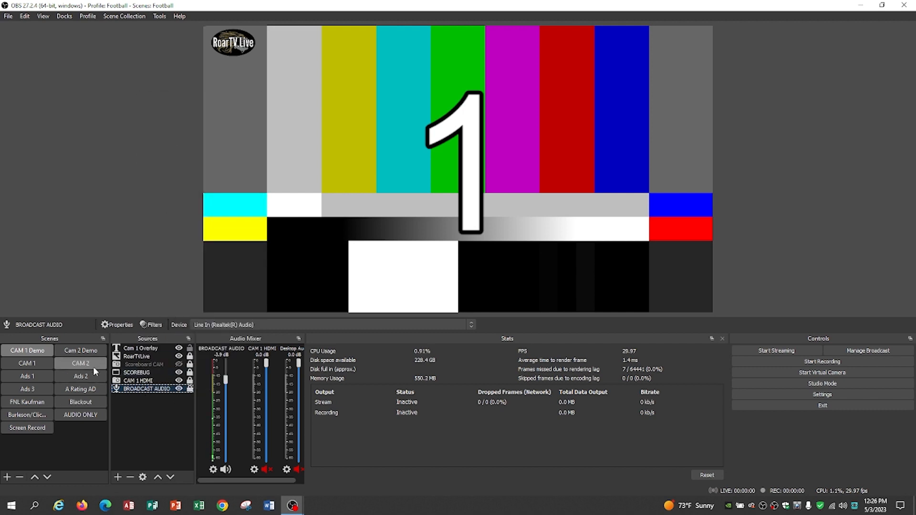
Paste BROADCAST AUDIO by reference into Cam 2 Demo, ordered below Cam 2 HDMI.
{"action": "left_click", "coordinate": [80, 350]}
{"action": "right_click", "coordinate": [140, 376]}
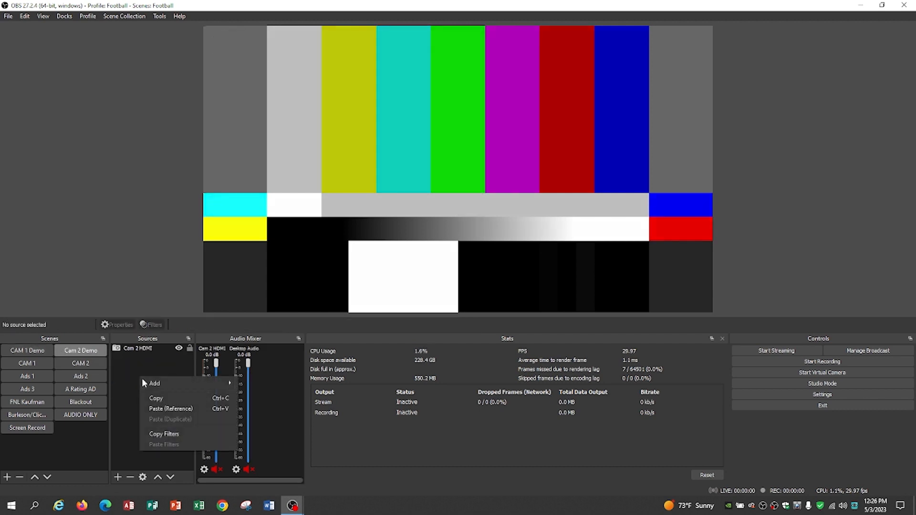
{"action": "left_click", "coordinate": [158, 407]}
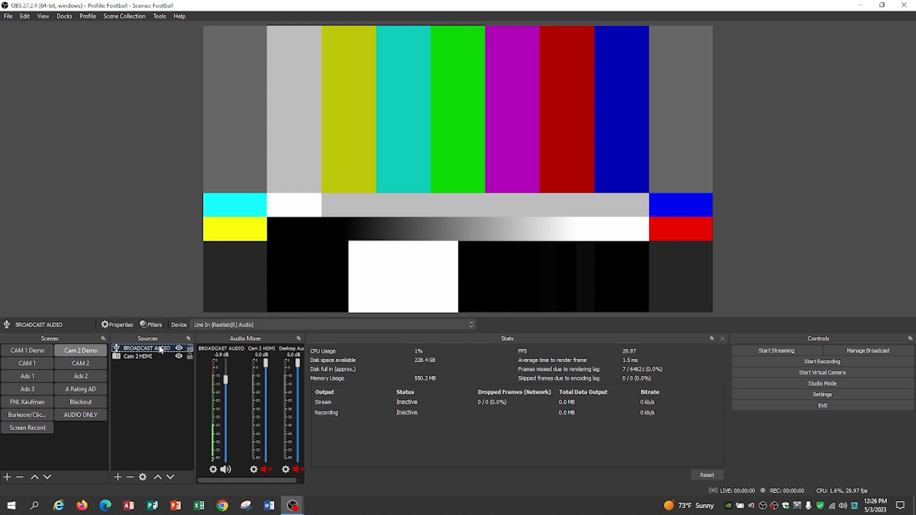
{"action": "left_click_drag", "start_coordinate": [159, 350], "coordinate": [156, 360]}
{"action": "left_click", "coordinate": [155, 382]}
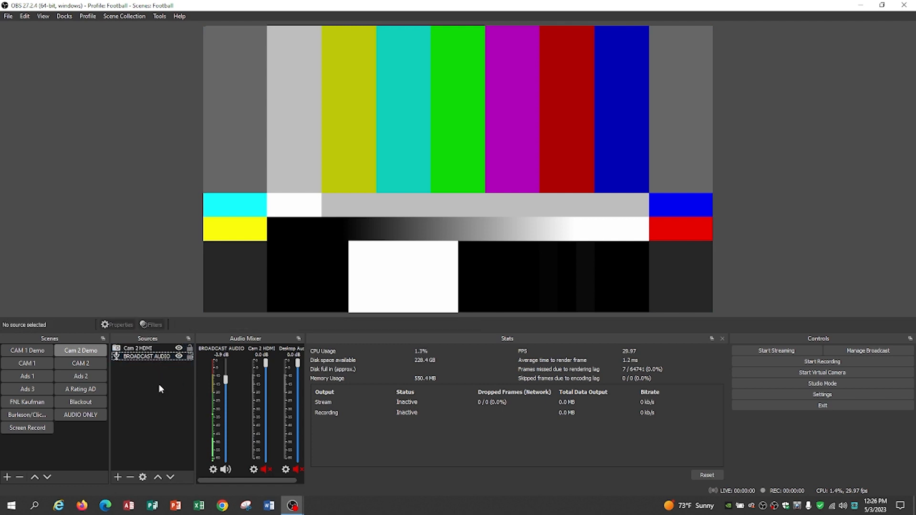
{"action": "left_click", "coordinate": [147, 356]}
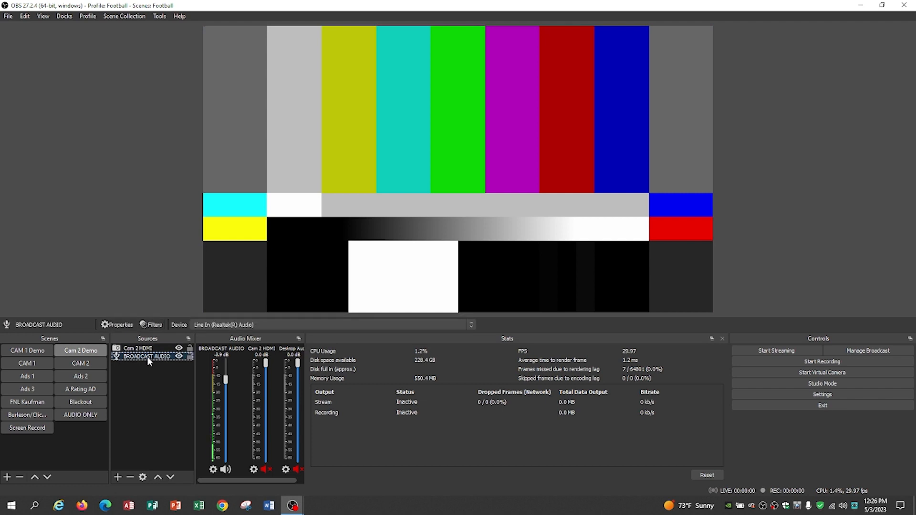
{"action": "double_click", "coordinate": [148, 357]}
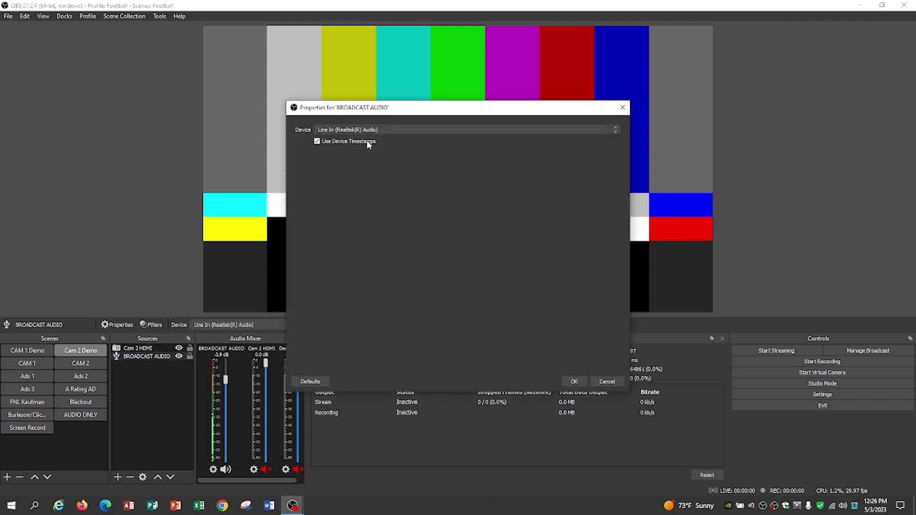
{"action": "left_click", "coordinate": [371, 130]}
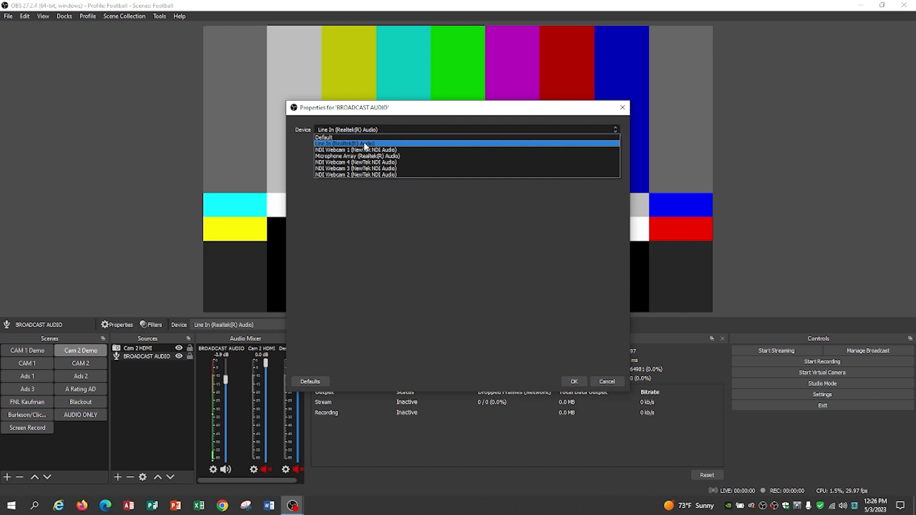
{"action": "left_click", "coordinate": [367, 145]}
{"action": "left_click", "coordinate": [573, 382]}
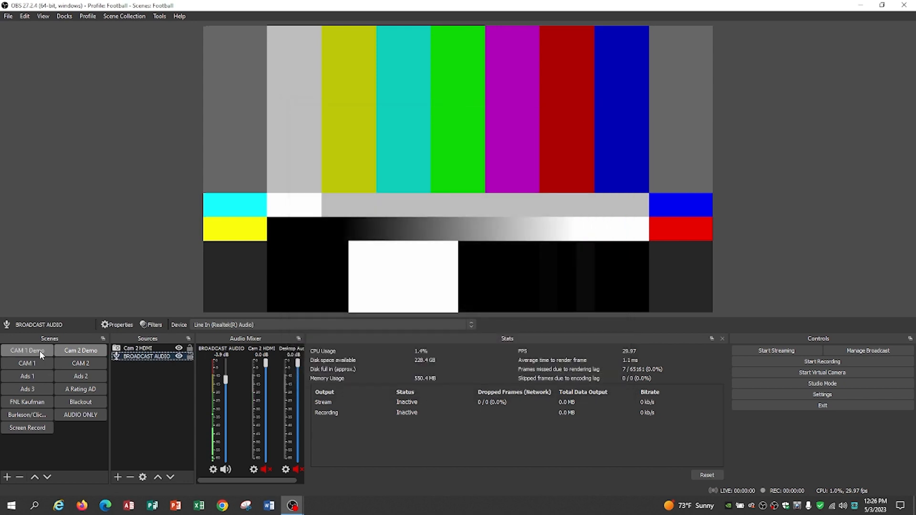
{"action": "left_click", "coordinate": [28, 350]}
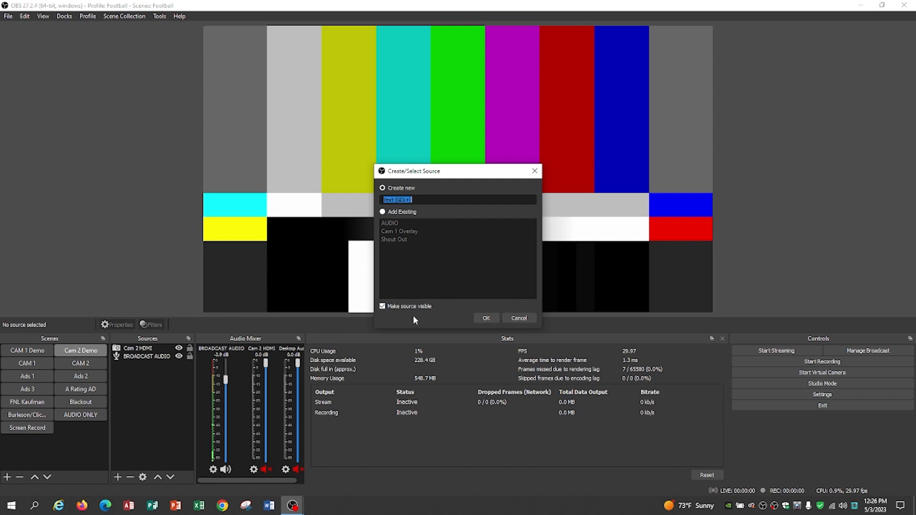
{"action": "type", "text": "Cam 2 "}
{"action": "type", "text": "Overlay"}
Create the 'Cam 2 Overlay' text source with its text set to '2'.
{"action": "left_click", "coordinate": [488, 319]}
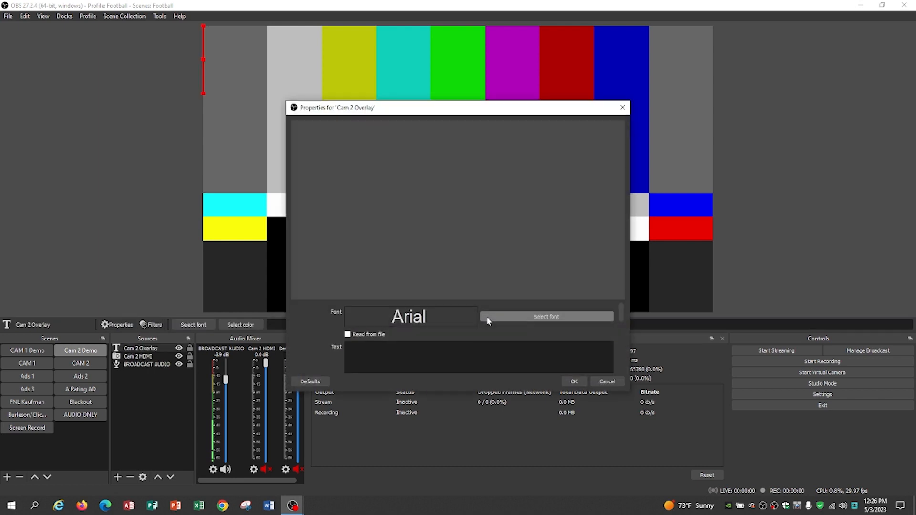
{"action": "left_click", "coordinate": [372, 354]}
{"action": "type", "text": "2"}
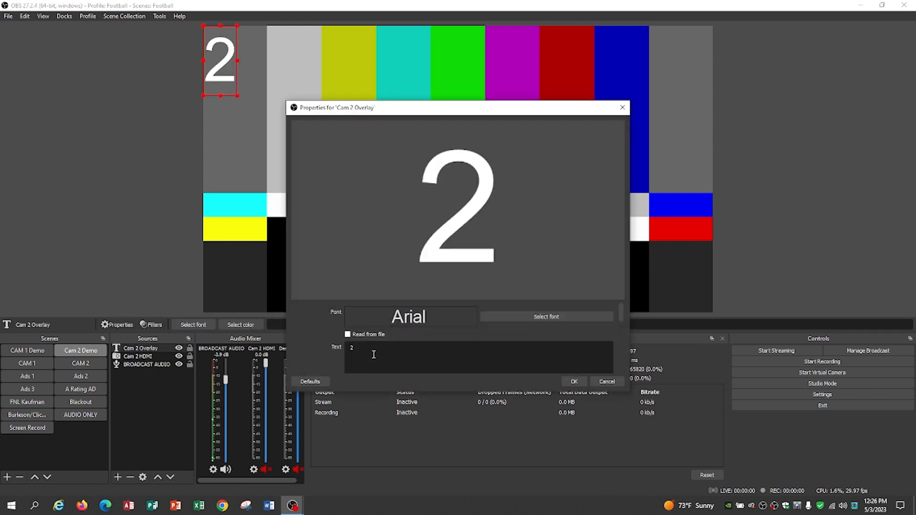
{"action": "left_click", "coordinate": [574, 382]}
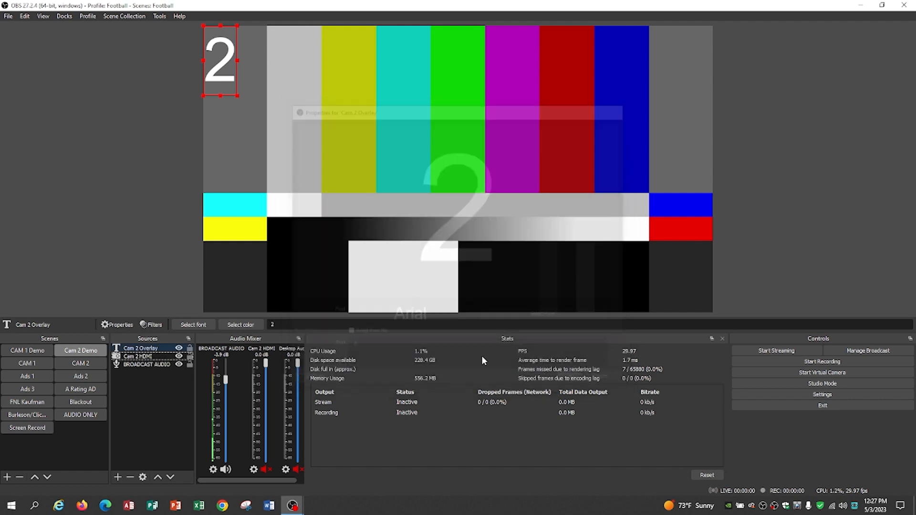
Enlarge the '2' overlay and centre it over the colour-bar preview.
{"action": "left_click_drag", "start_coordinate": [239, 93], "coordinate": [303, 145]}
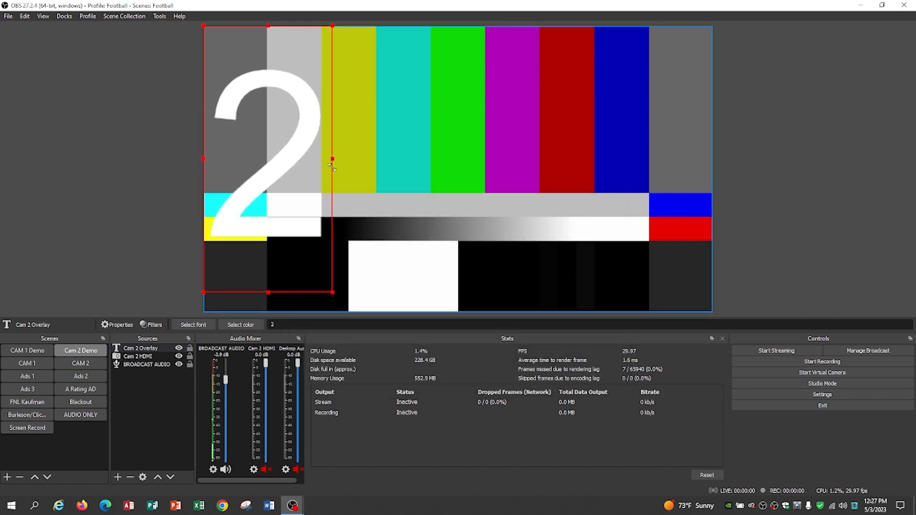
{"action": "mouse_move", "coordinate": [294, 136]}
{"action": "left_mouse_down"}
{"action": "mouse_move", "coordinate": [469, 138]}
{"action": "mouse_move", "coordinate": [488, 149]}
{"action": "left_mouse_up"}
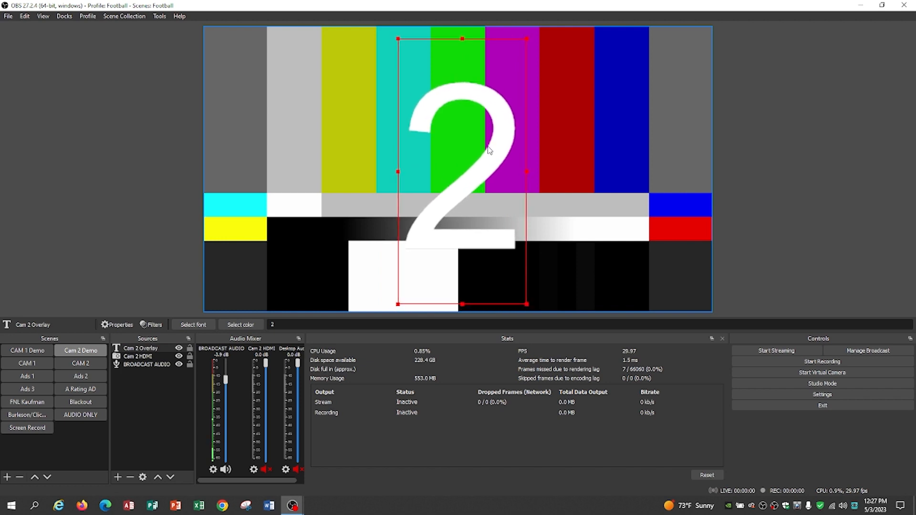
{"action": "left_click", "coordinate": [154, 394]}
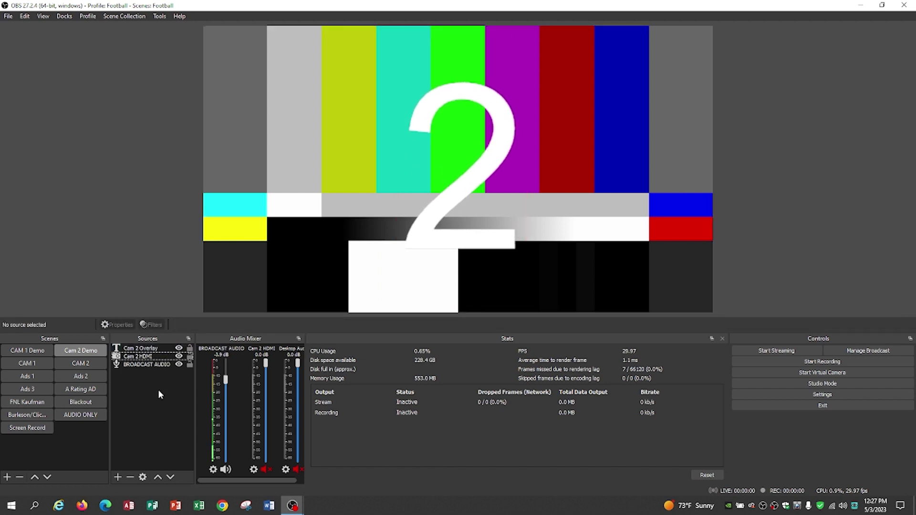
{"action": "left_click", "coordinate": [178, 349]}
{"action": "left_click", "coordinate": [178, 348]}
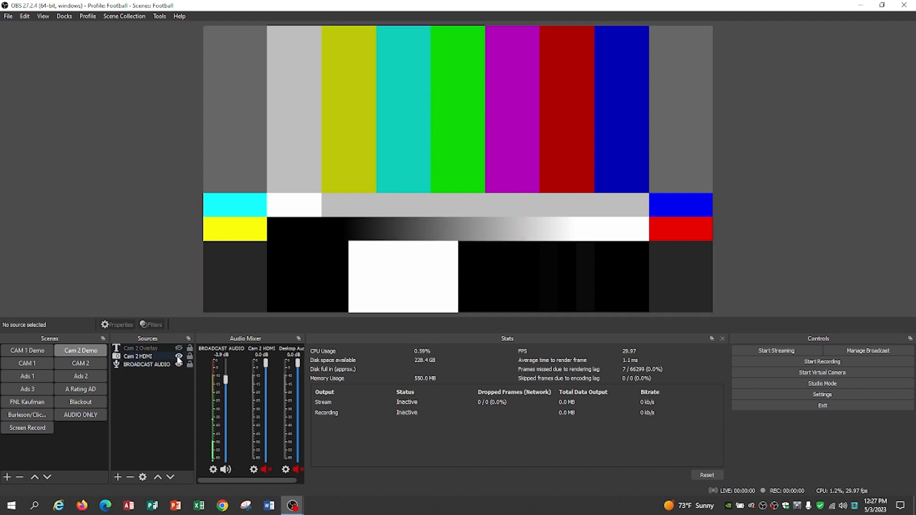
{"action": "left_click", "coordinate": [178, 349]}
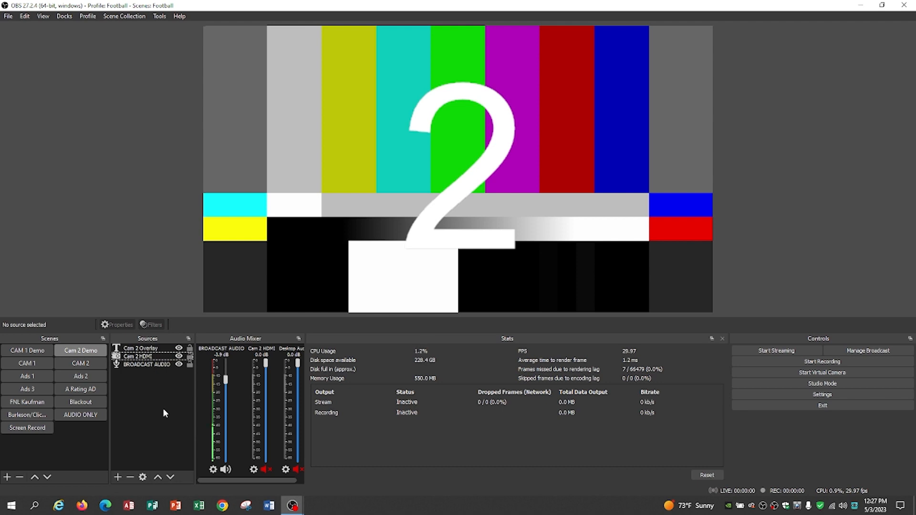
In CAM 1 Demo, select Scoreboard CAM, SCOREBUG and the RoarTVLive logo together.
{"action": "left_click", "coordinate": [27, 350]}
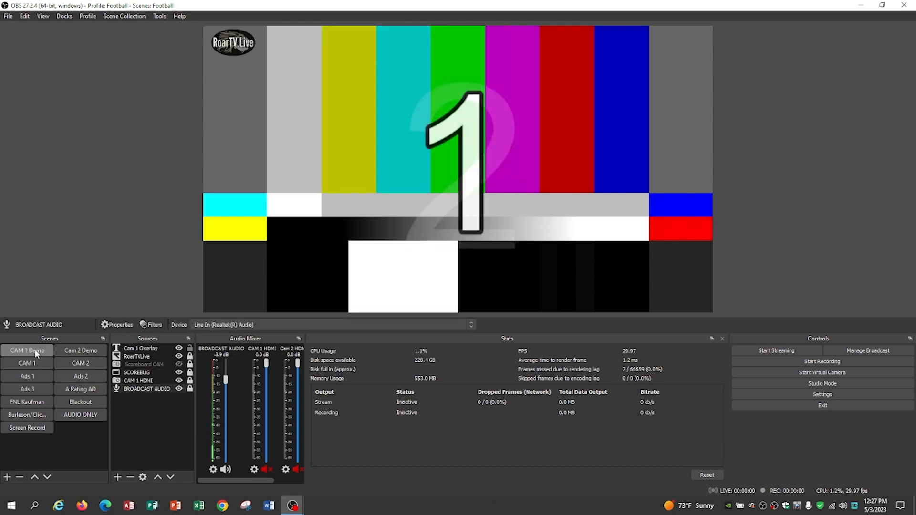
{"action": "left_click", "coordinate": [135, 391]}
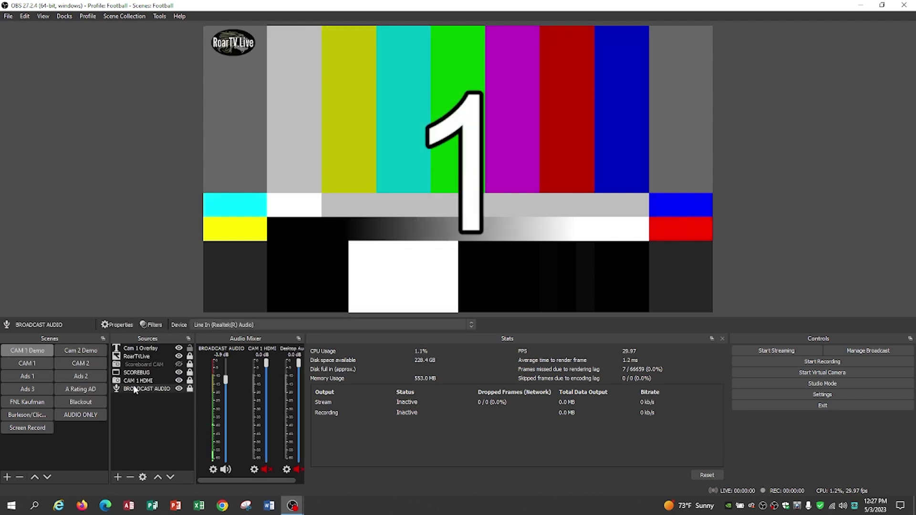
{"action": "left_click", "coordinate": [147, 365]}
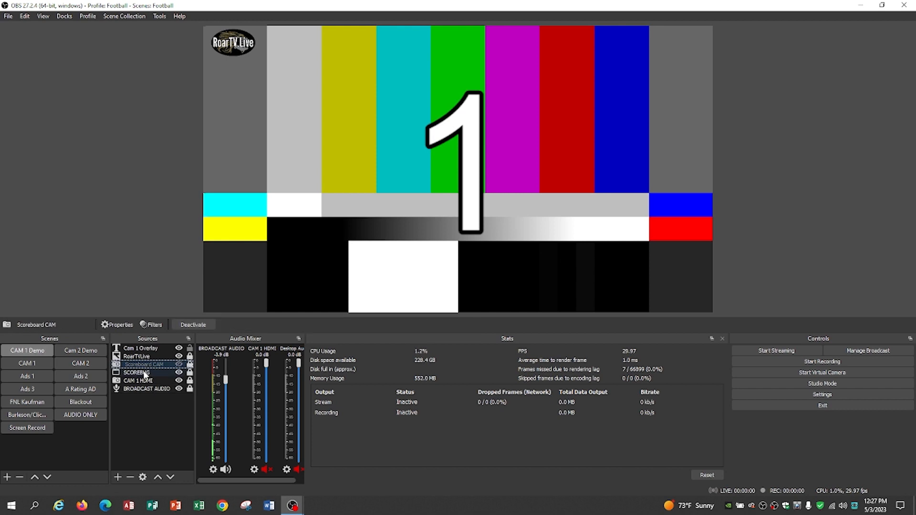
{"action": "left_click", "coordinate": [146, 374]}
{"action": "left_click", "coordinate": [150, 356]}
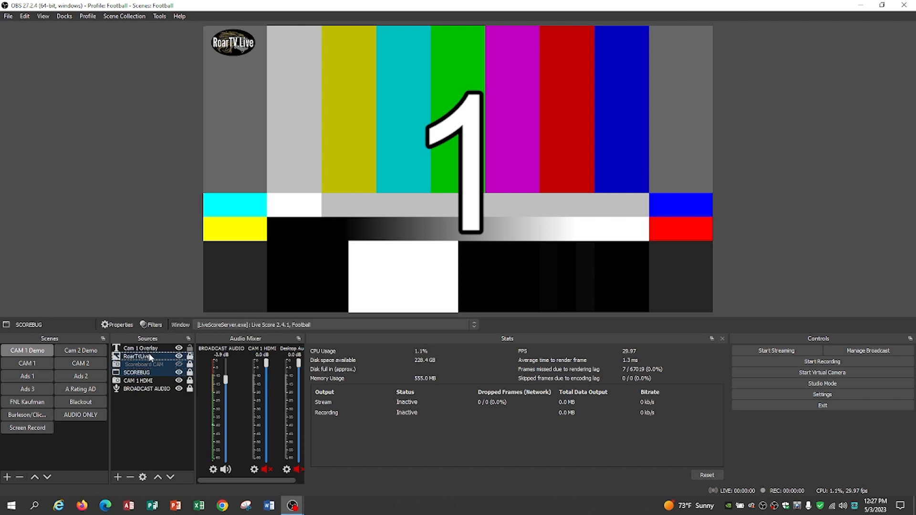
Copy the three selected sources and switch back to Cam 2 Demo.
{"action": "right_click", "coordinate": [150, 357]}
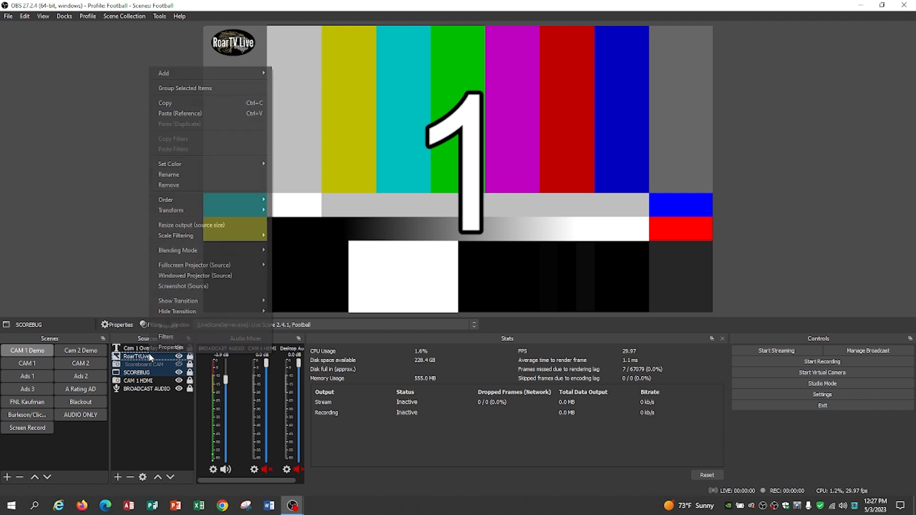
{"action": "left_click", "coordinate": [188, 108]}
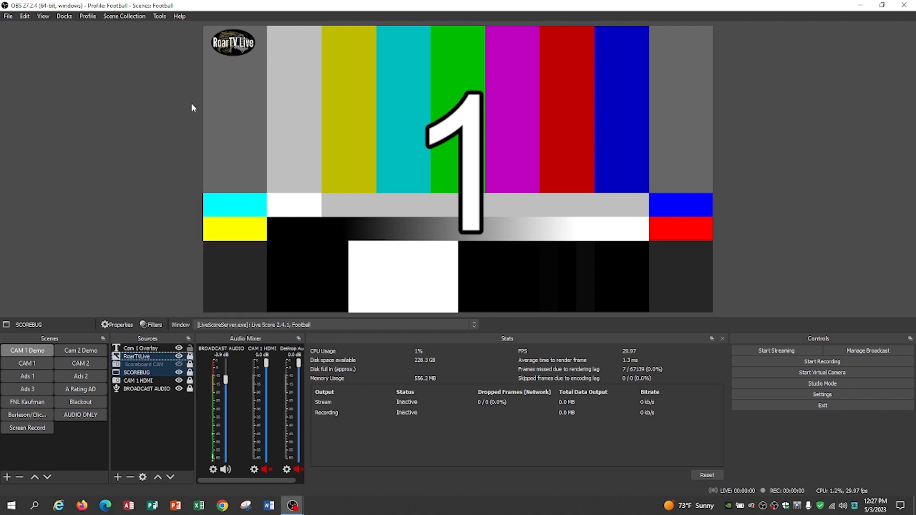
{"action": "left_click", "coordinate": [80, 350]}
Paste the sources by reference, with Cam 2 Overlay on top and RoarTVLive second.
{"action": "right_click", "coordinate": [130, 403]}
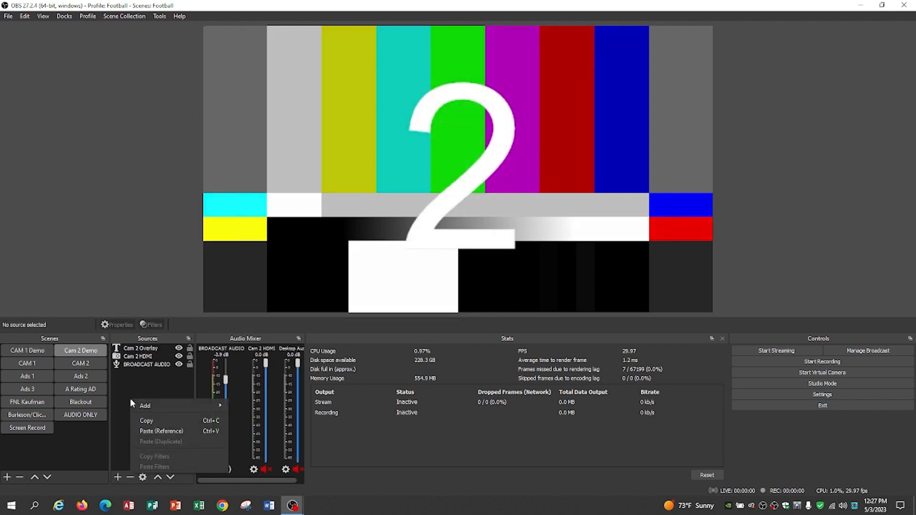
{"action": "left_click", "coordinate": [152, 423]}
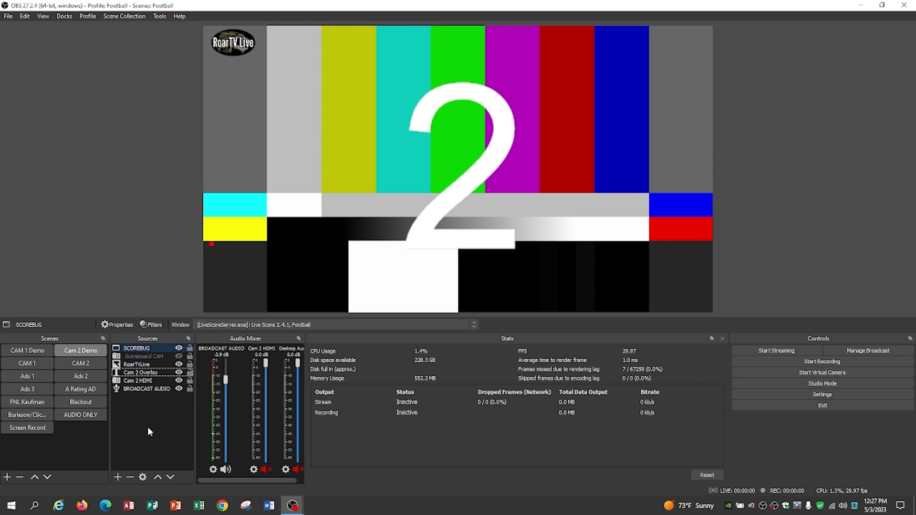
{"action": "left_click", "coordinate": [147, 372]}
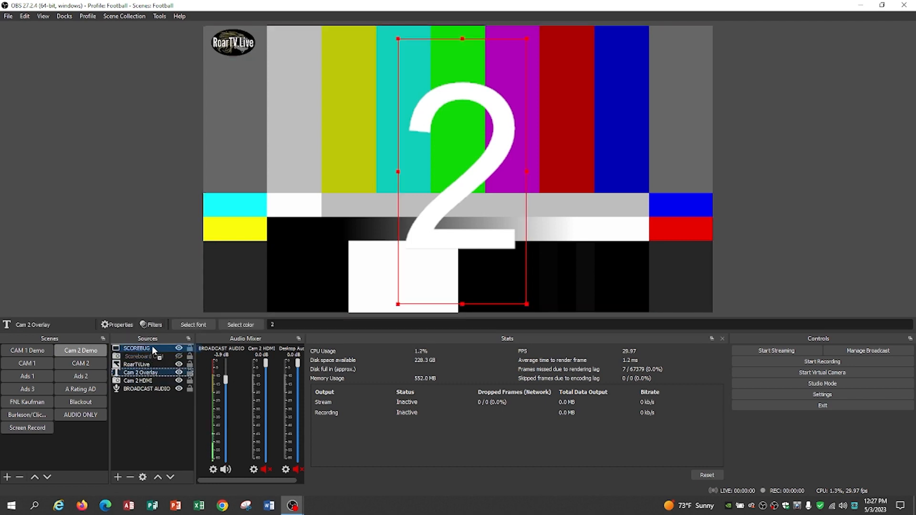
{"action": "left_click_drag", "start_coordinate": [152, 353], "coordinate": [149, 355]}
{"action": "left_click", "coordinate": [147, 373]}
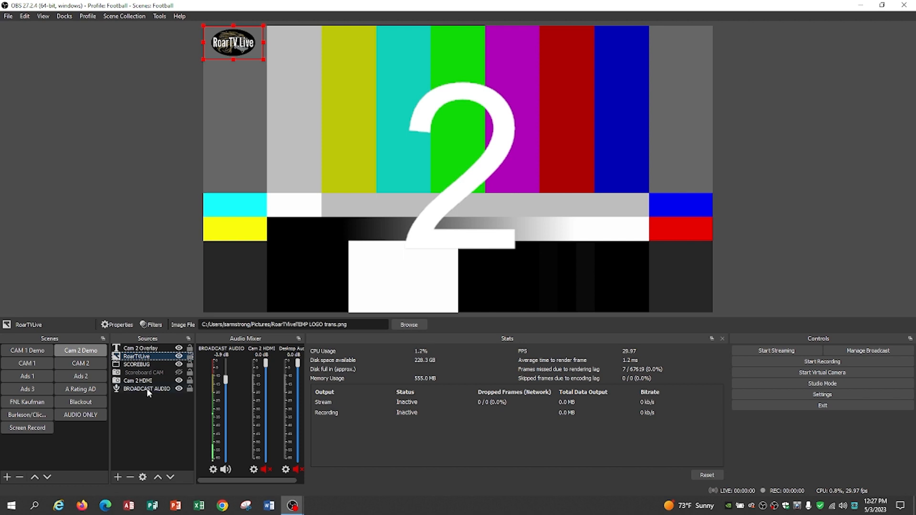
Flip between CAM 1 Demo and Cam 2 Demo to compare, ending on Cam 2 Demo.
{"action": "left_click", "coordinate": [27, 350]}
{"action": "left_click", "coordinate": [81, 350]}
{"action": "left_click", "coordinate": [39, 351]}
{"action": "left_click", "coordinate": [100, 353]}
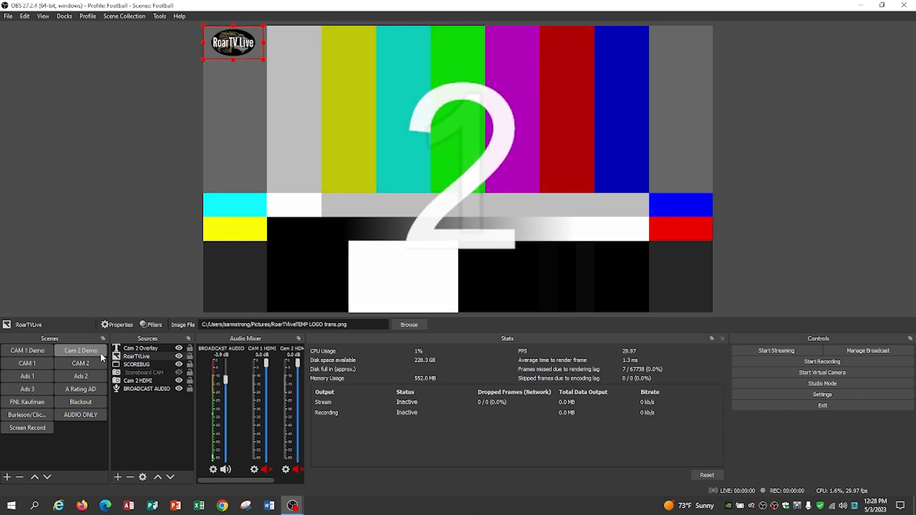
{"action": "left_click", "coordinate": [37, 351]}
{"action": "left_click", "coordinate": [81, 350]}
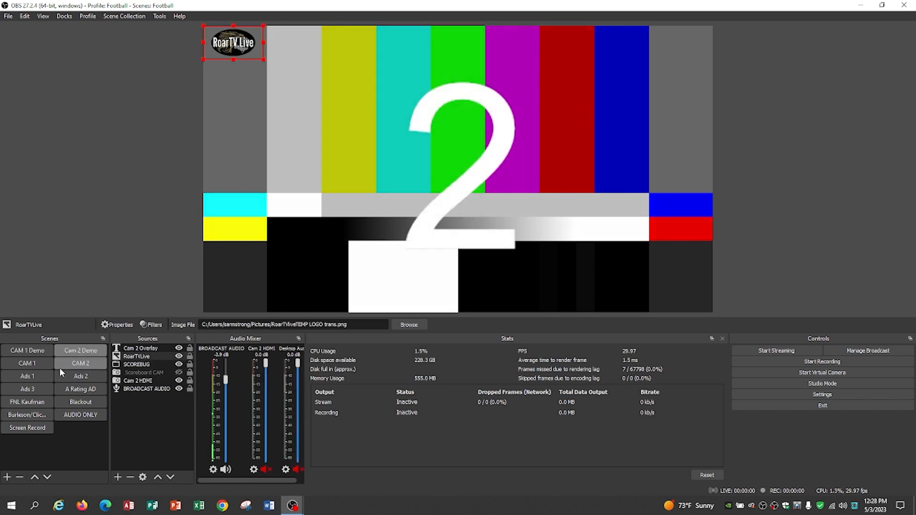
Preview FNL Kaufman with its fader lowered, then AUDIO ONLY, ending on the Burleson scene.
{"action": "left_click", "coordinate": [30, 402]}
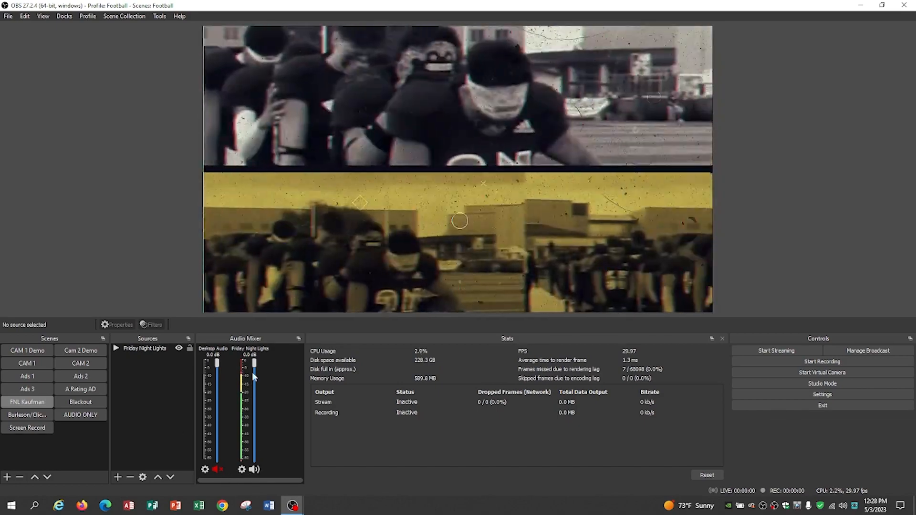
{"action": "left_click_drag", "start_coordinate": [254, 366], "coordinate": [255, 405]}
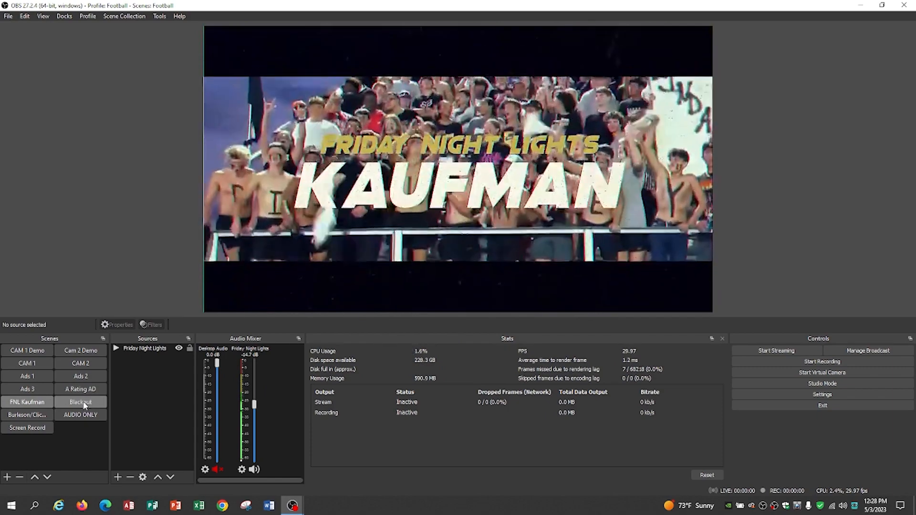
{"action": "left_click", "coordinate": [81, 415]}
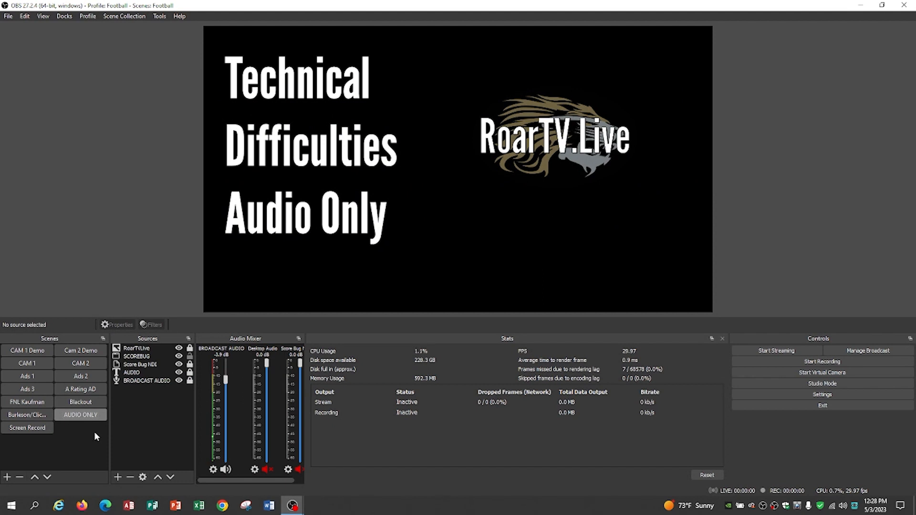
{"action": "left_click", "coordinate": [27, 414]}
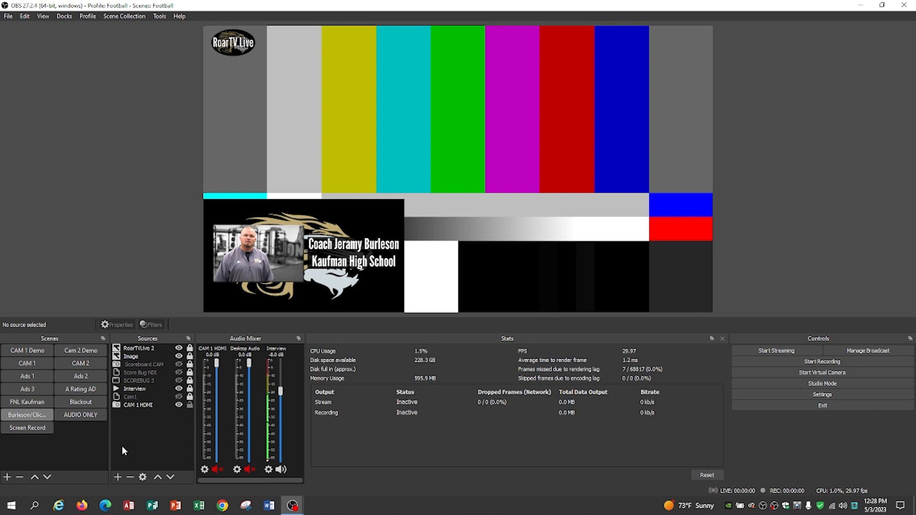
Switch to CAM 1 Demo, glance at Cam 2 Demo, and return to CAM 1 Demo.
{"action": "left_click", "coordinate": [27, 350]}
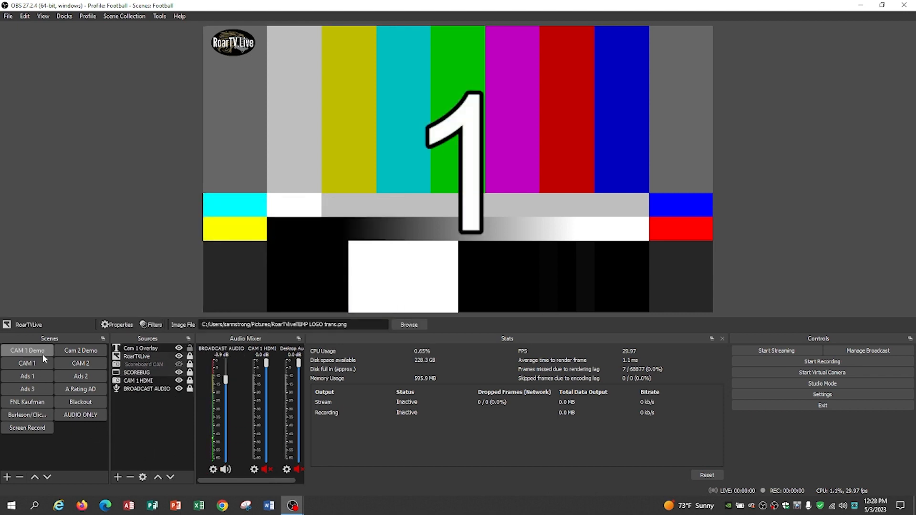
{"action": "left_click", "coordinate": [80, 351]}
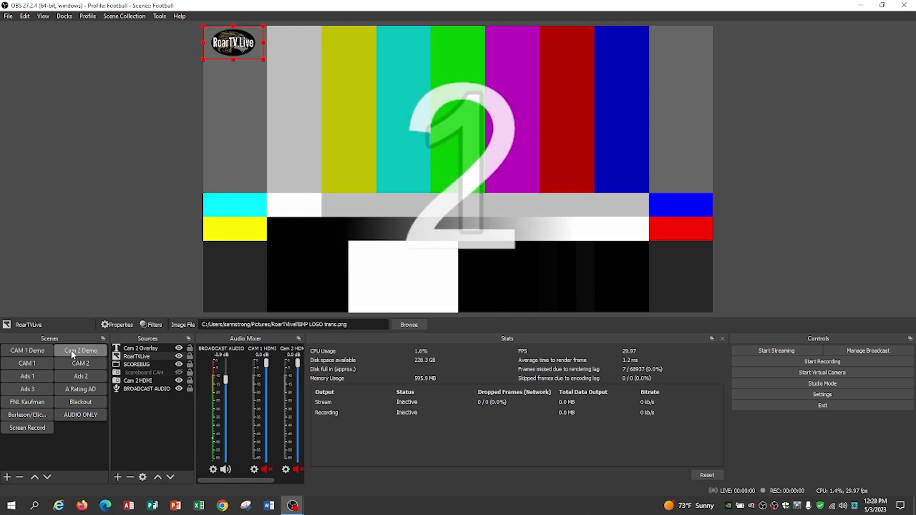
{"action": "left_click", "coordinate": [34, 353]}
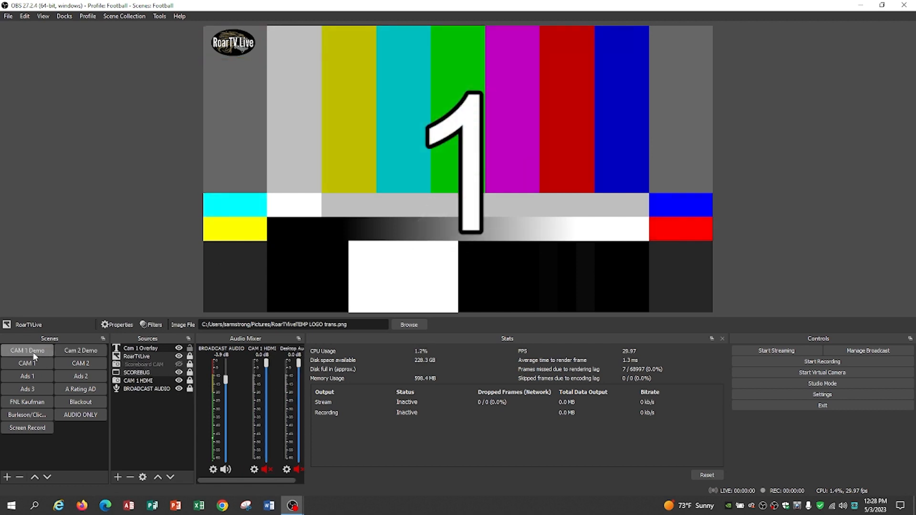